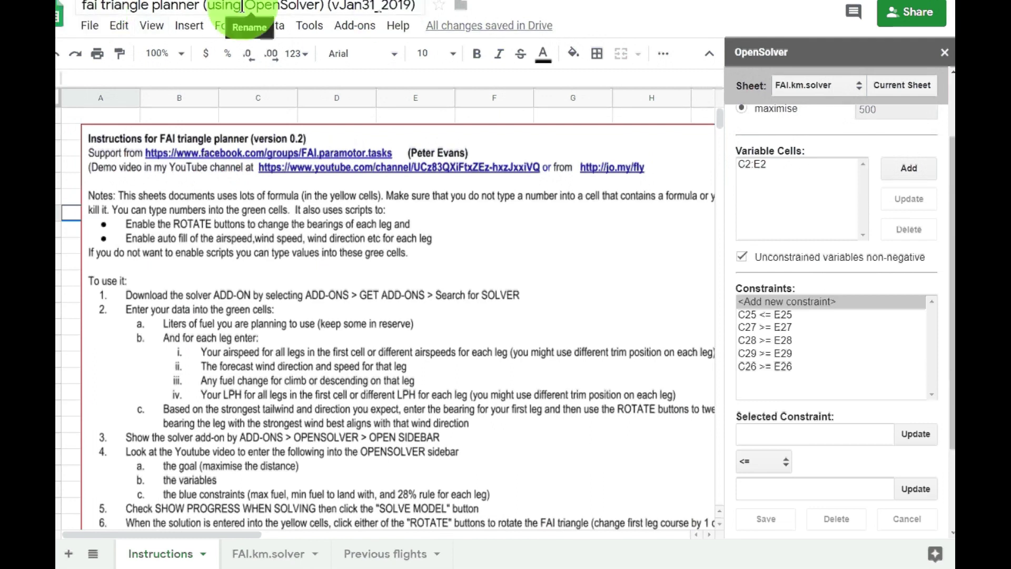
Check the OpenSolver title and add-ons list, then switch to the FAI.km.solver sheet
{"action": "double_click", "coordinate": [311, 6]}
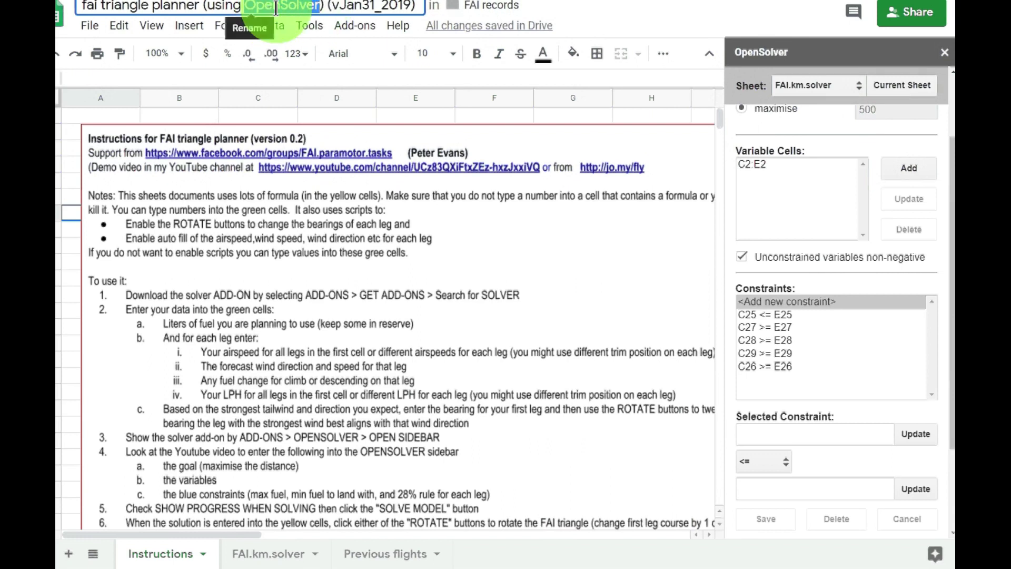
{"action": "left_click", "coordinate": [356, 28]}
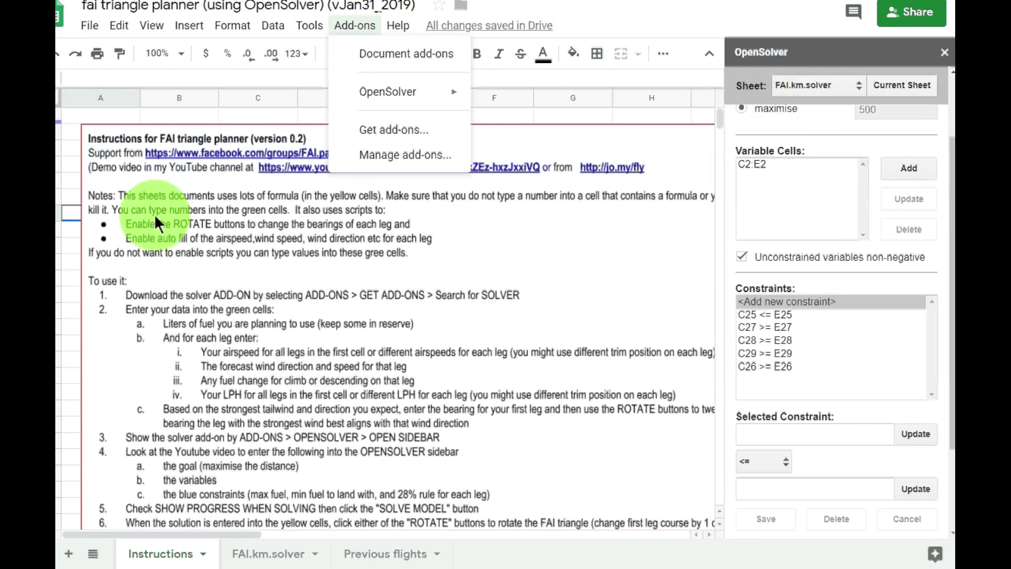
{"action": "left_click", "coordinate": [111, 187]}
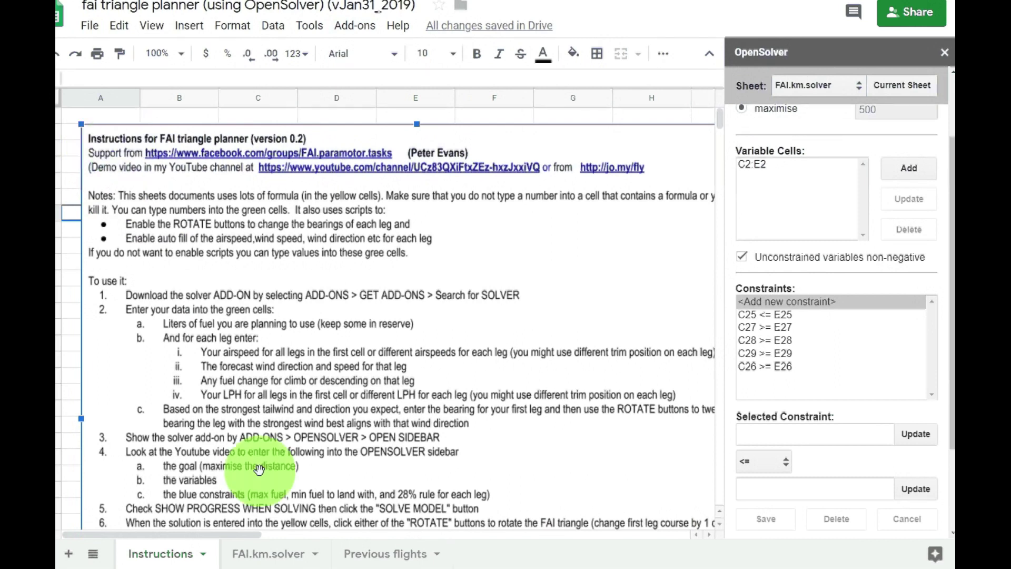
{"action": "left_click", "coordinate": [261, 554]}
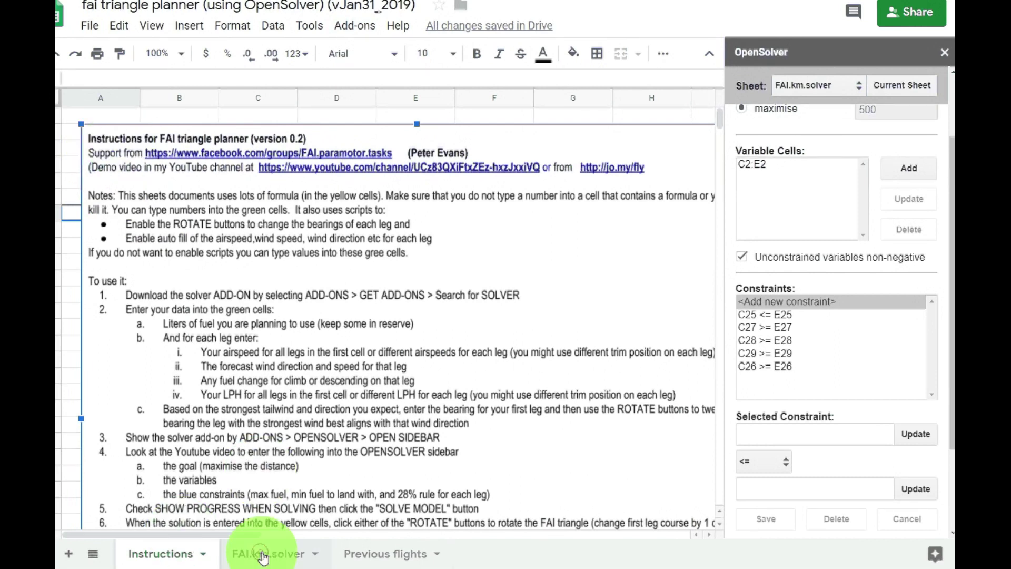
{"action": "left_click", "coordinate": [288, 558]}
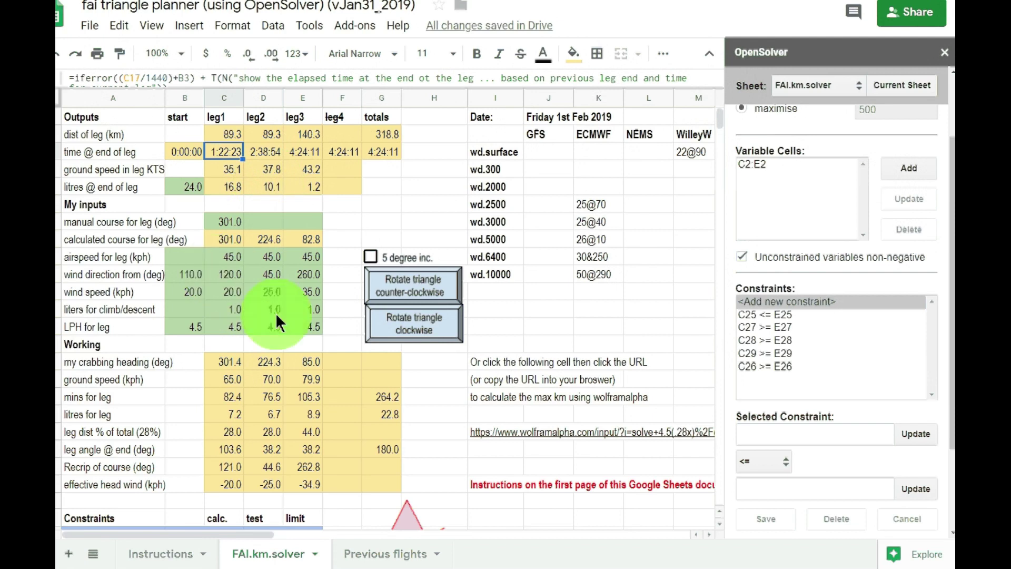
{"action": "scroll", "coordinate": [273, 307], "scroll_direction": "down", "scroll_amount": 3}
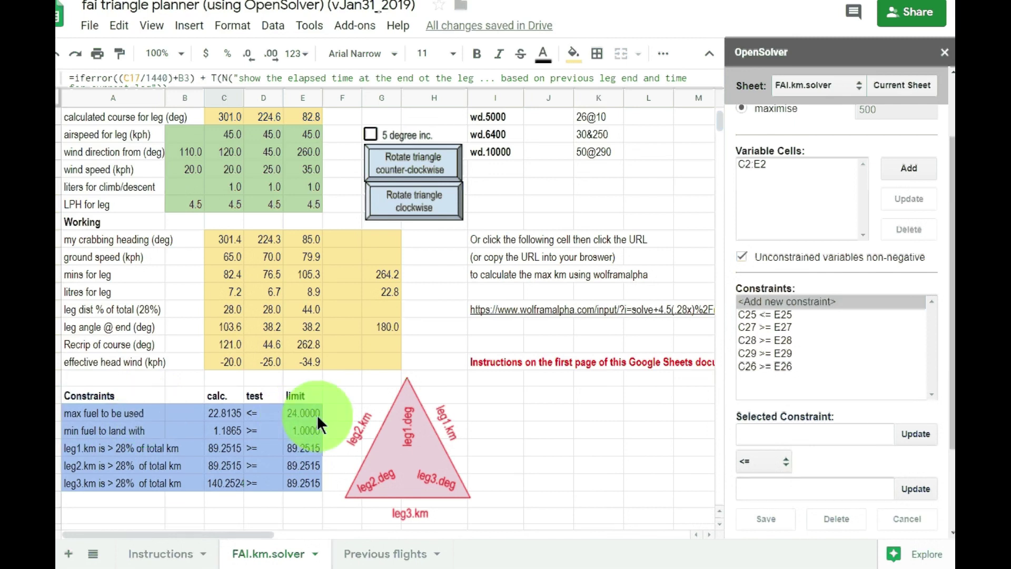
{"action": "scroll", "coordinate": [187, 320], "scroll_direction": "up", "scroll_amount": 3}
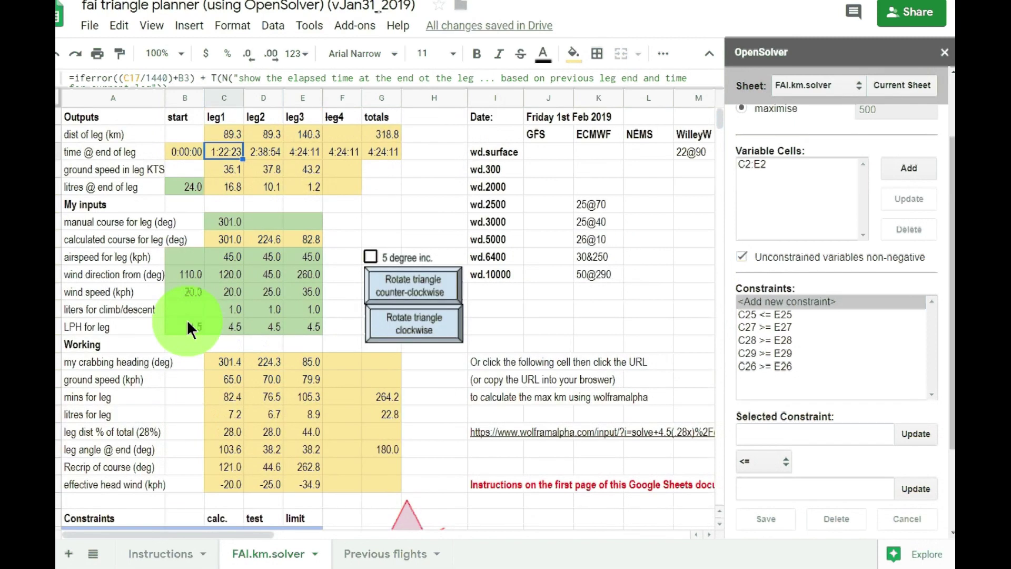
{"action": "left_click", "coordinate": [182, 185]}
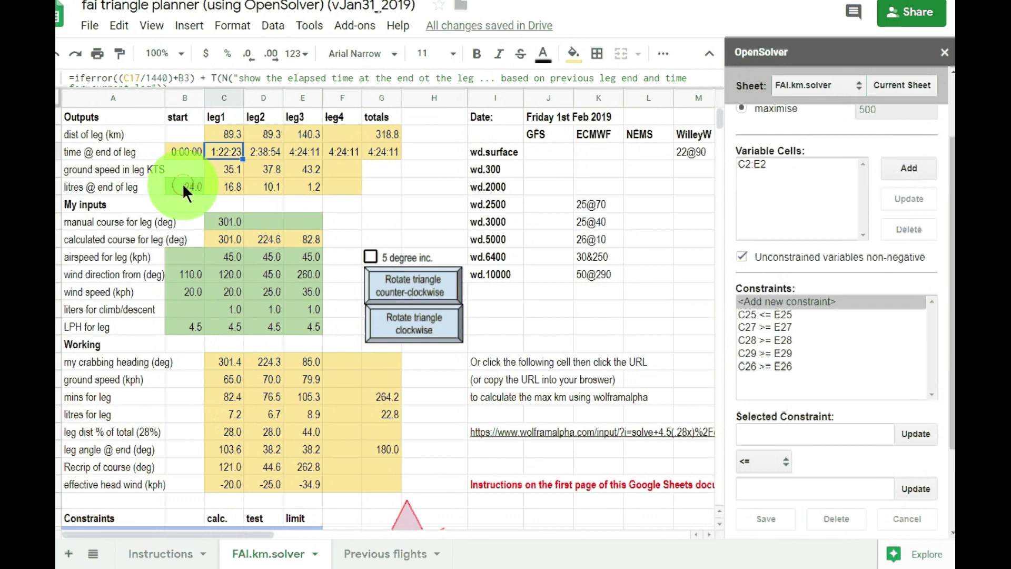
{"action": "scroll", "coordinate": [206, 416], "scroll_direction": "down", "scroll_amount": 2}
{"action": "scroll", "coordinate": [206, 415], "scroll_direction": "down", "scroll_amount": 3}
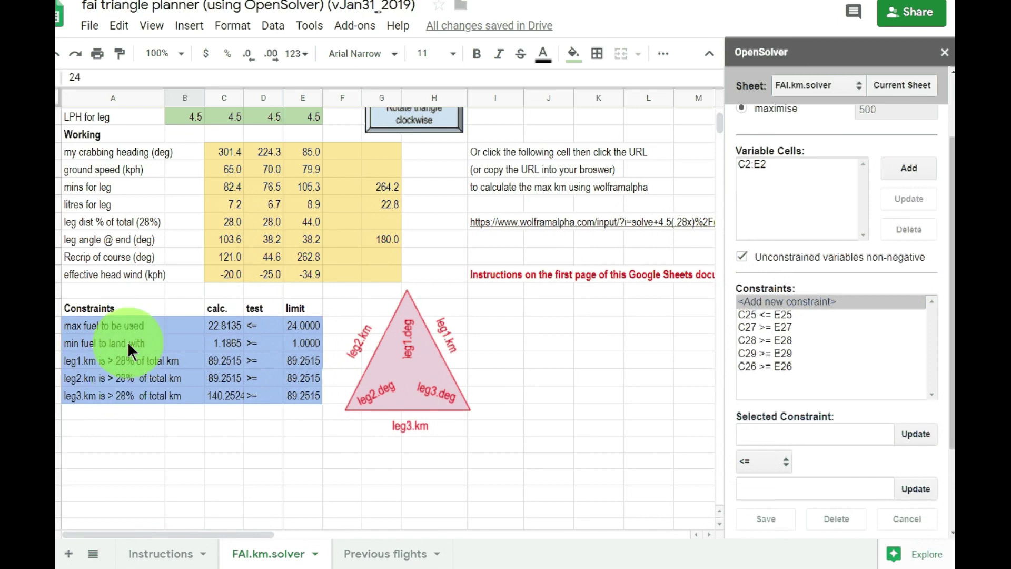
{"action": "scroll", "coordinate": [168, 413], "scroll_direction": "up", "scroll_amount": 5}
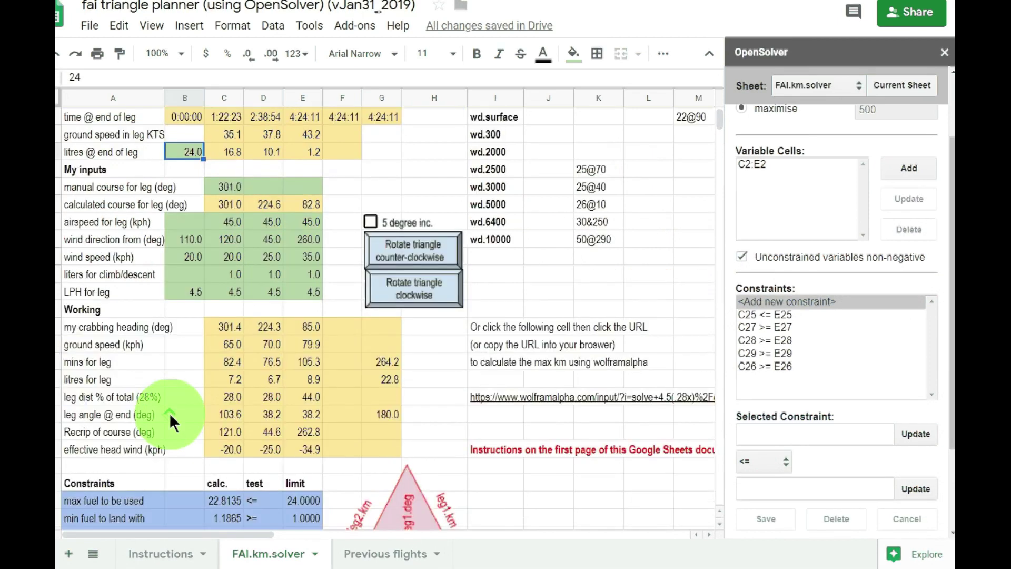
{"action": "scroll", "coordinate": [169, 412], "scroll_direction": "up", "scroll_amount": 1}
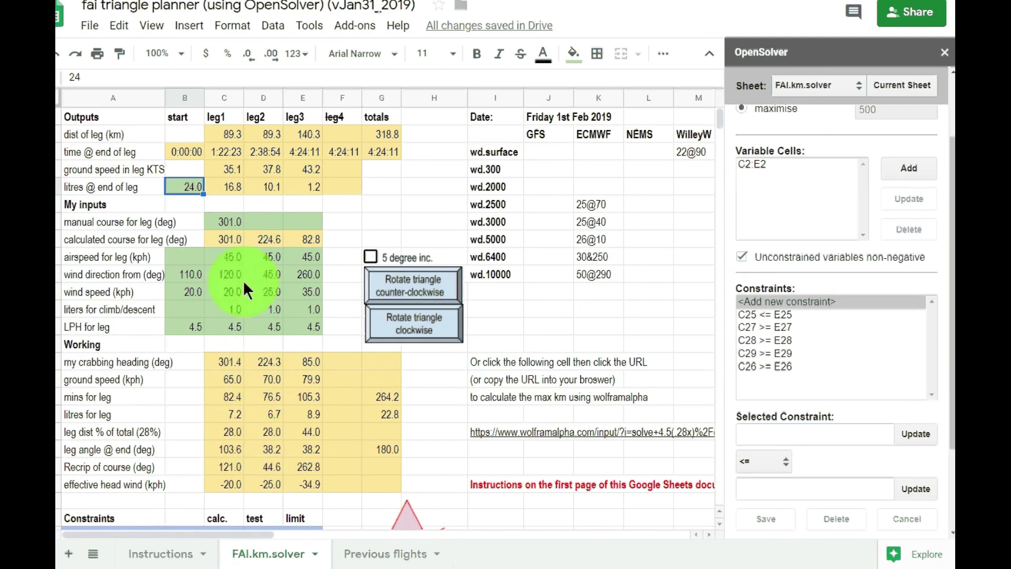
{"action": "left_click", "coordinate": [223, 256]}
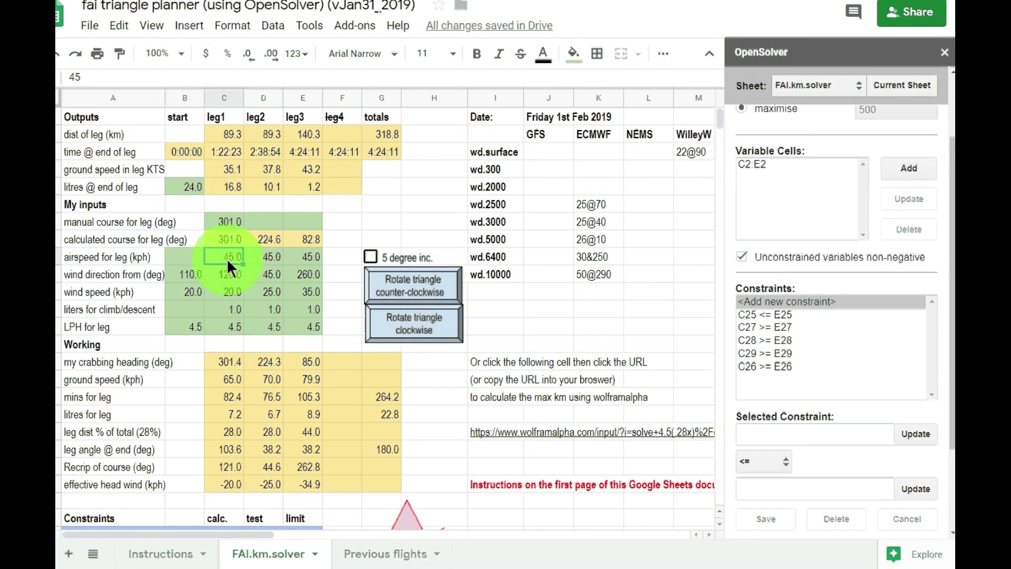
{"action": "type", "text": "40"}
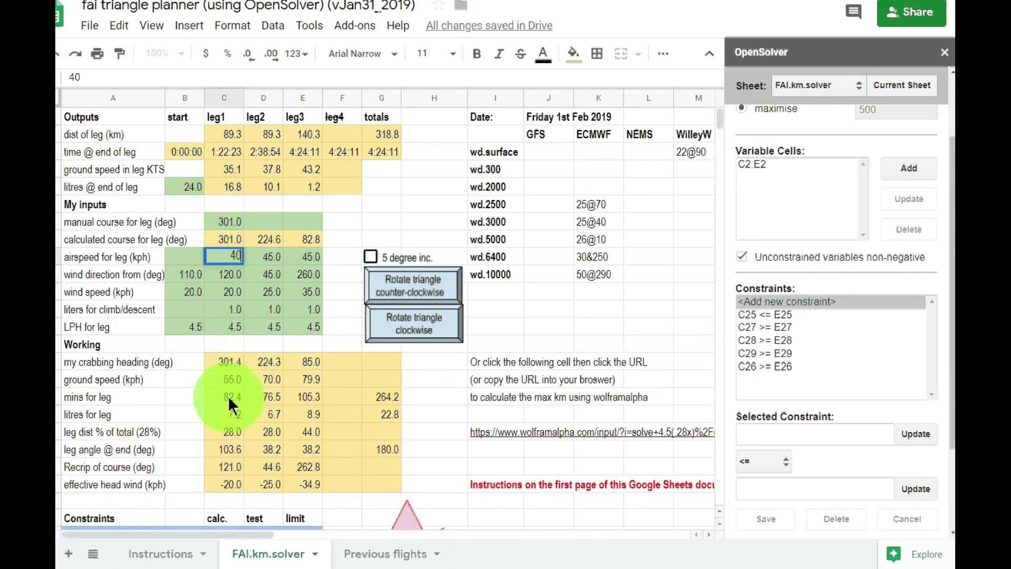
{"action": "left_click", "coordinate": [216, 383]}
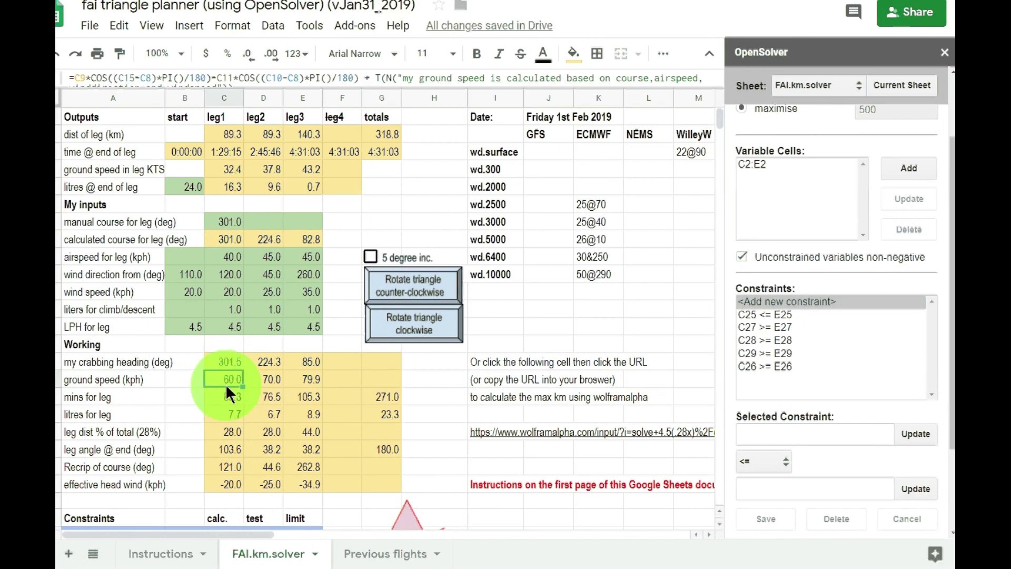
{"action": "left_click", "coordinate": [214, 380]}
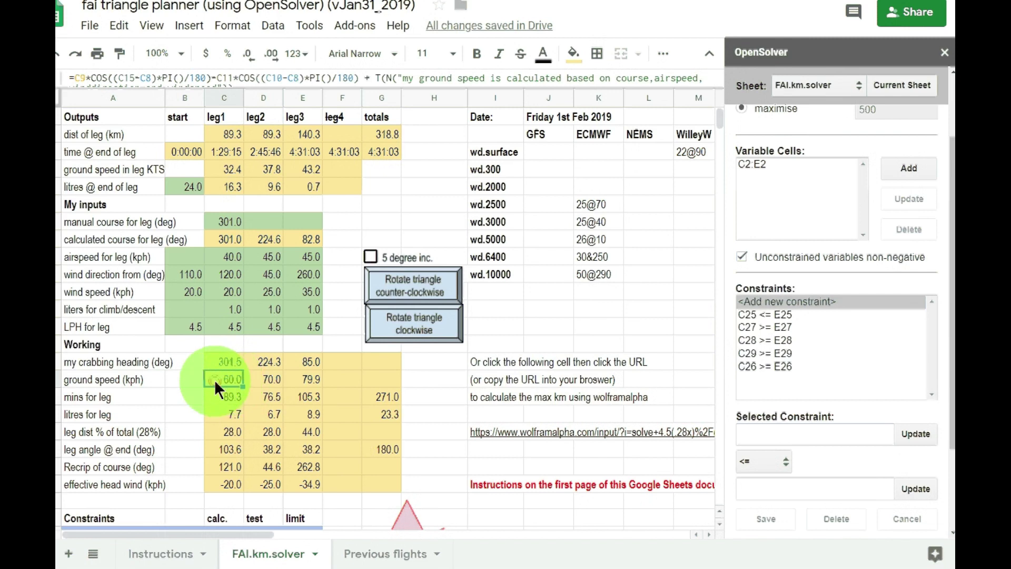
{"action": "left_click", "coordinate": [230, 258]}
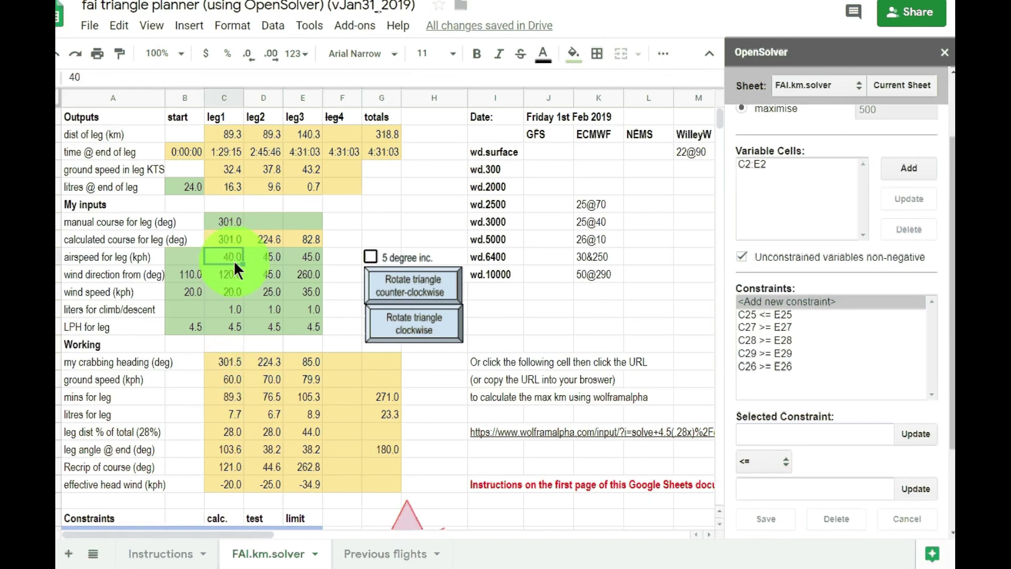
{"action": "type", "text": "45"}
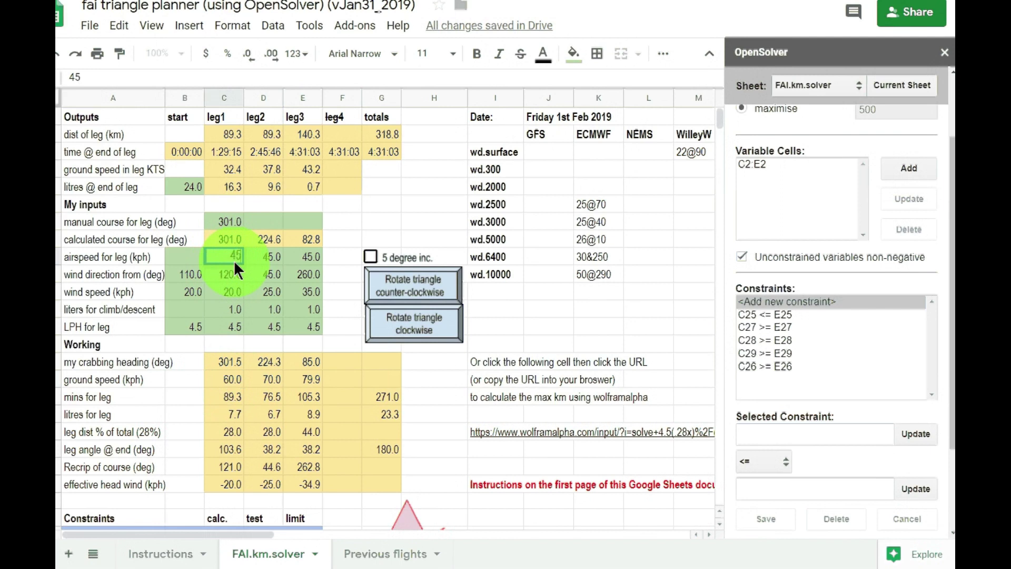
{"action": "left_click", "coordinate": [225, 276]}
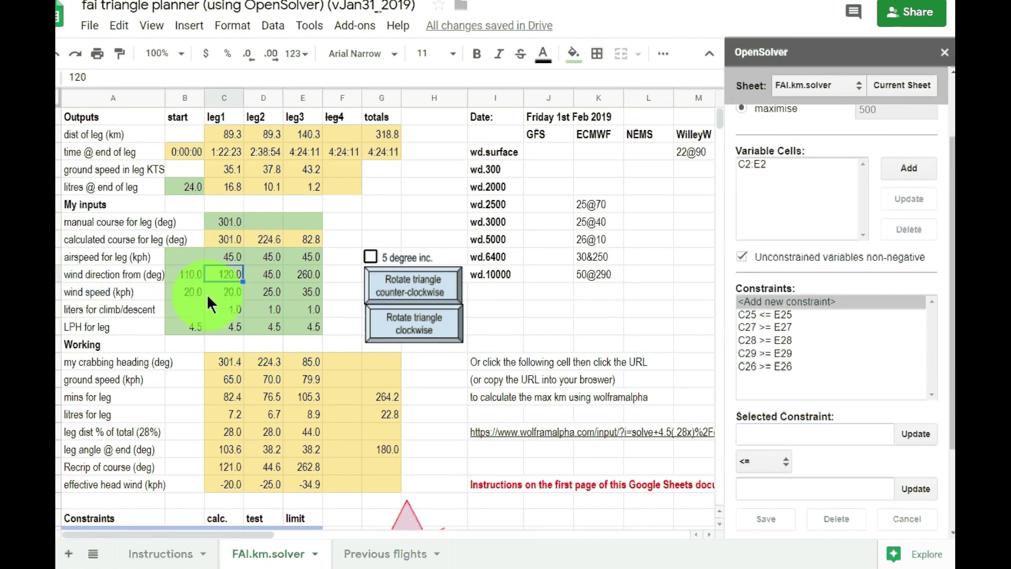
Set leg 1's wind speed to 10 and wind direction to 100
{"action": "left_click", "coordinate": [233, 298]}
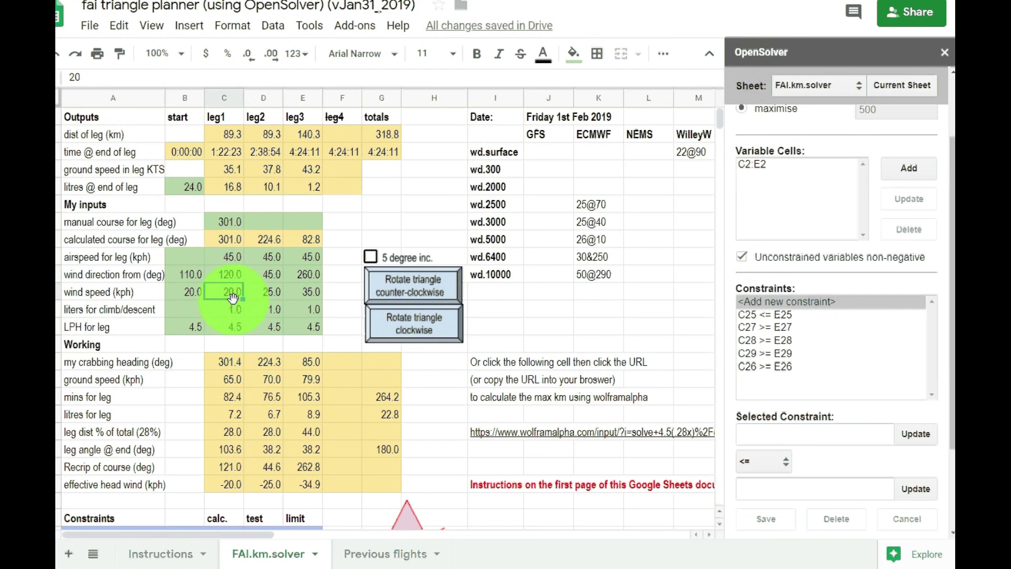
{"action": "type", "text": "10"}
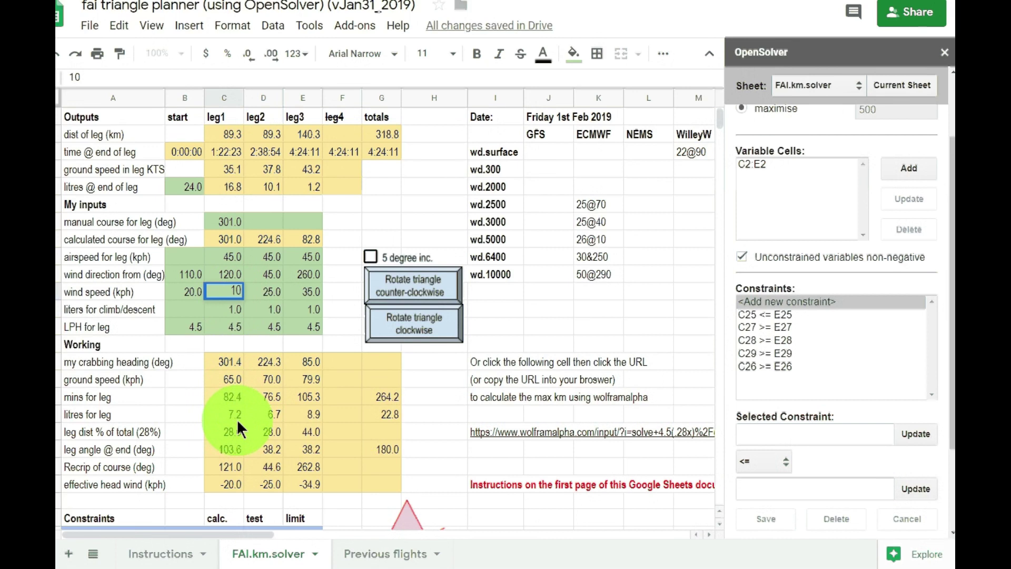
{"action": "key", "text": "Return"}
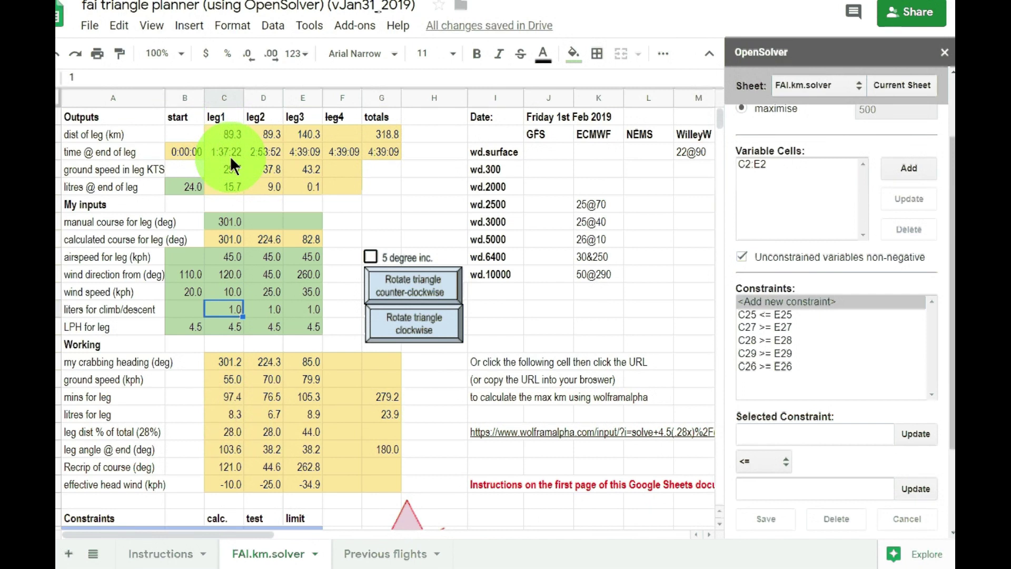
{"action": "left_click", "coordinate": [217, 273]}
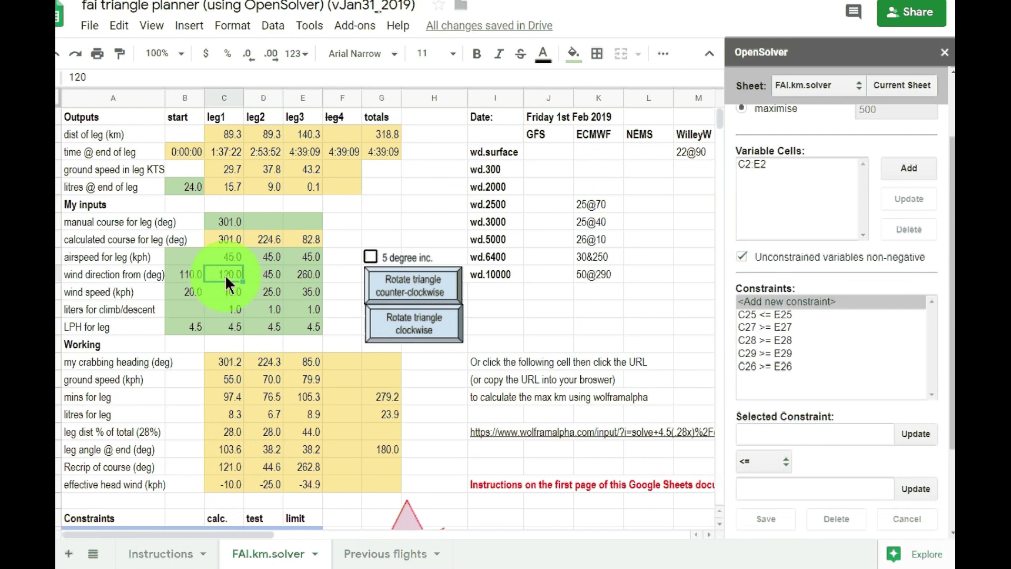
{"action": "type", "text": "100"}
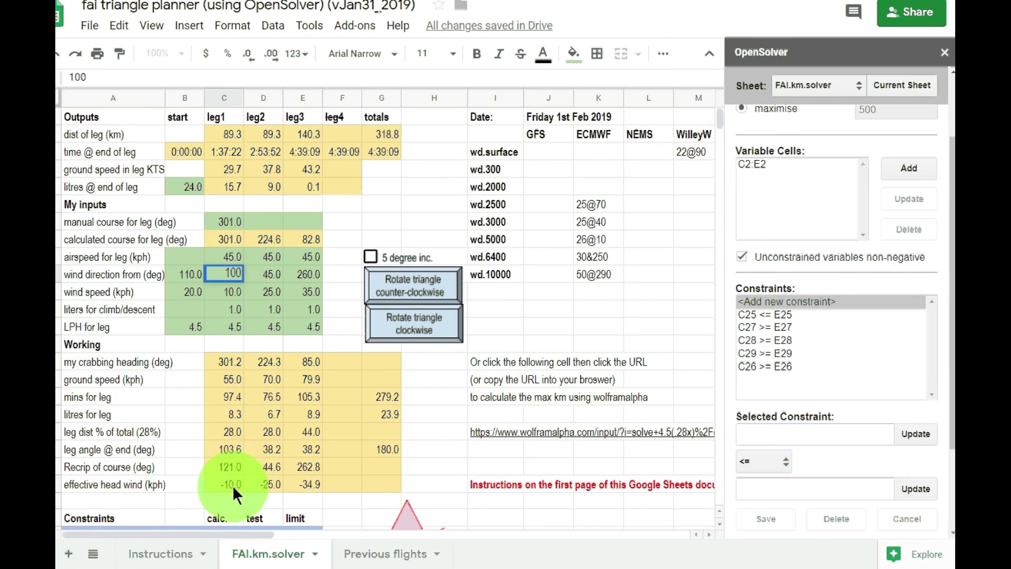
{"action": "key", "text": "Return"}
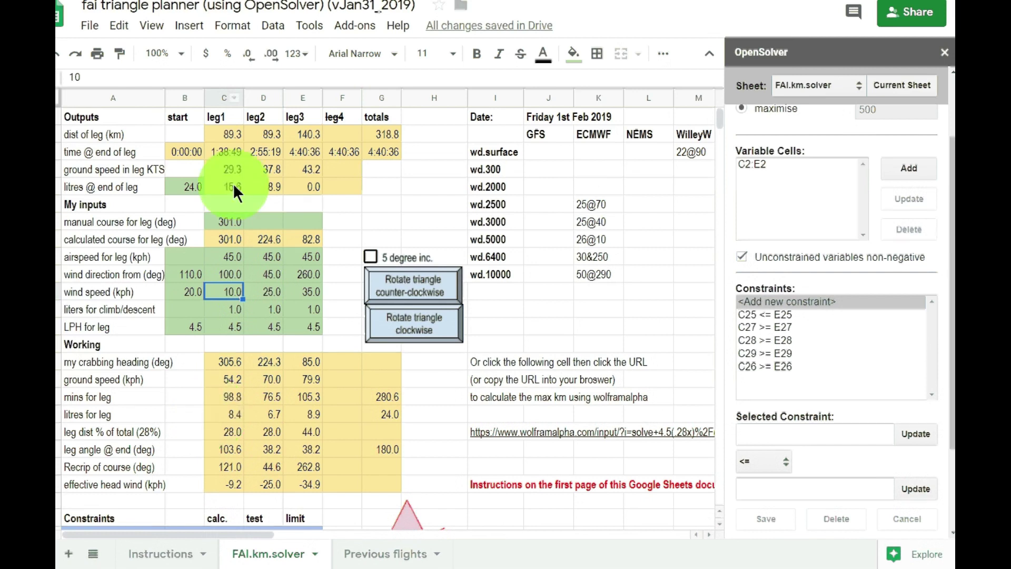
Set leg 1's climb/descent fuel to 0 litres
{"action": "left_click", "coordinate": [232, 309]}
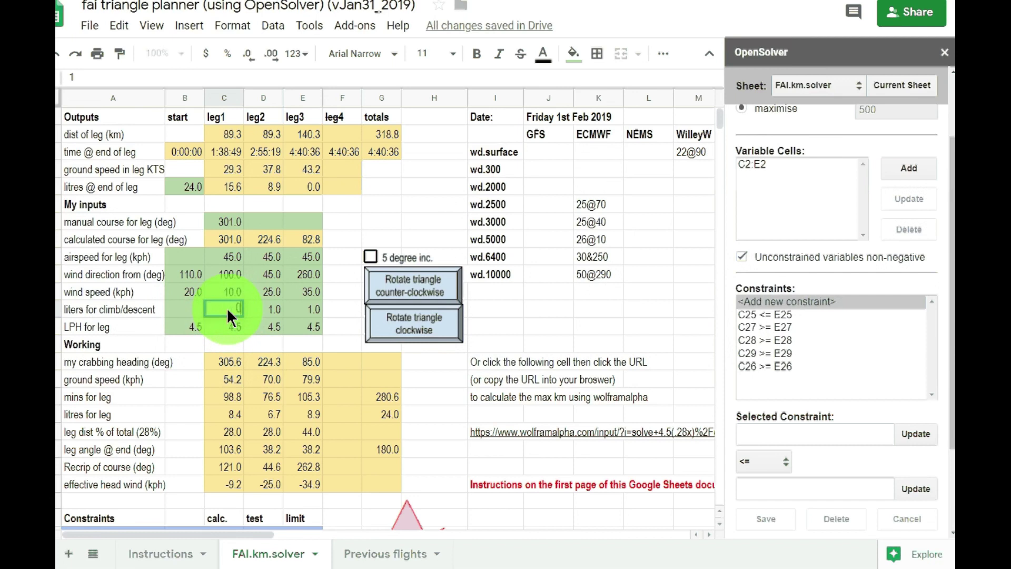
{"action": "type", "text": "0"}
{"action": "key", "text": "Return"}
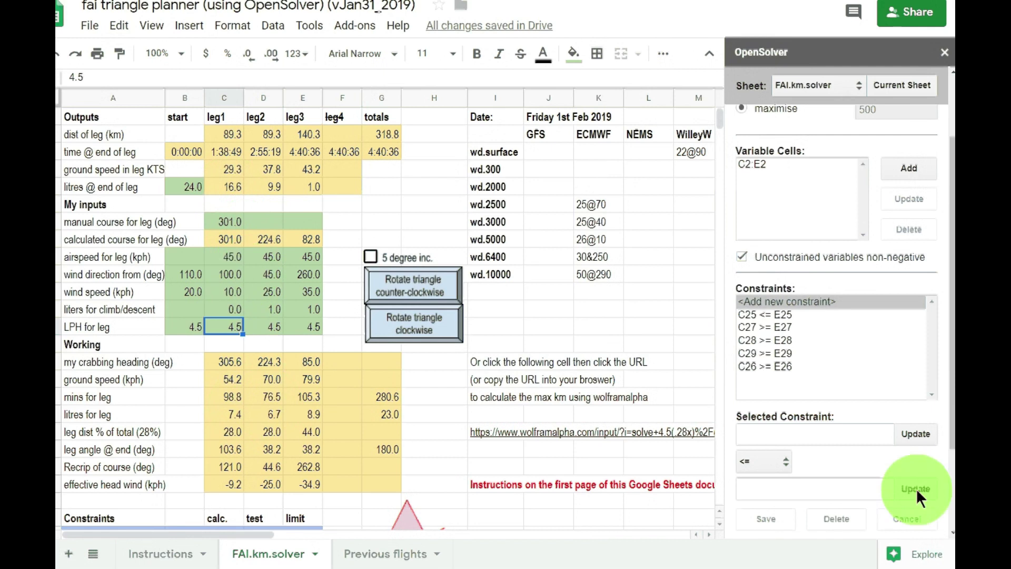
Review the C2:E2 variable cells and C25 <= E25 constraint, then solve the OpenSolver model
{"action": "scroll", "coordinate": [764, 251], "scroll_direction": "up", "scroll_amount": 2}
{"action": "left_click", "coordinate": [745, 254]}
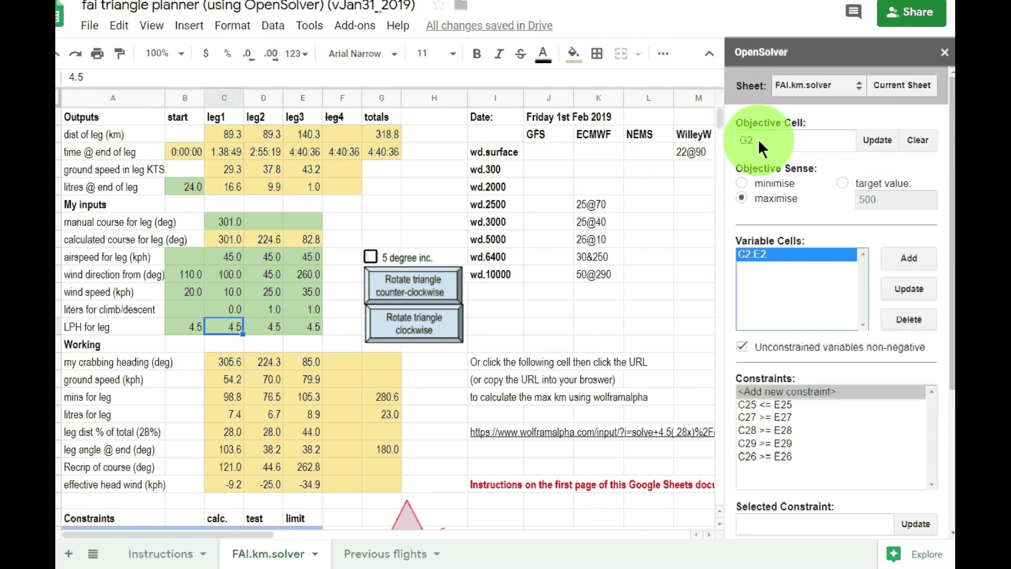
{"action": "scroll", "coordinate": [807, 270], "scroll_direction": "down", "scroll_amount": 3}
{"action": "left_click", "coordinate": [736, 216]}
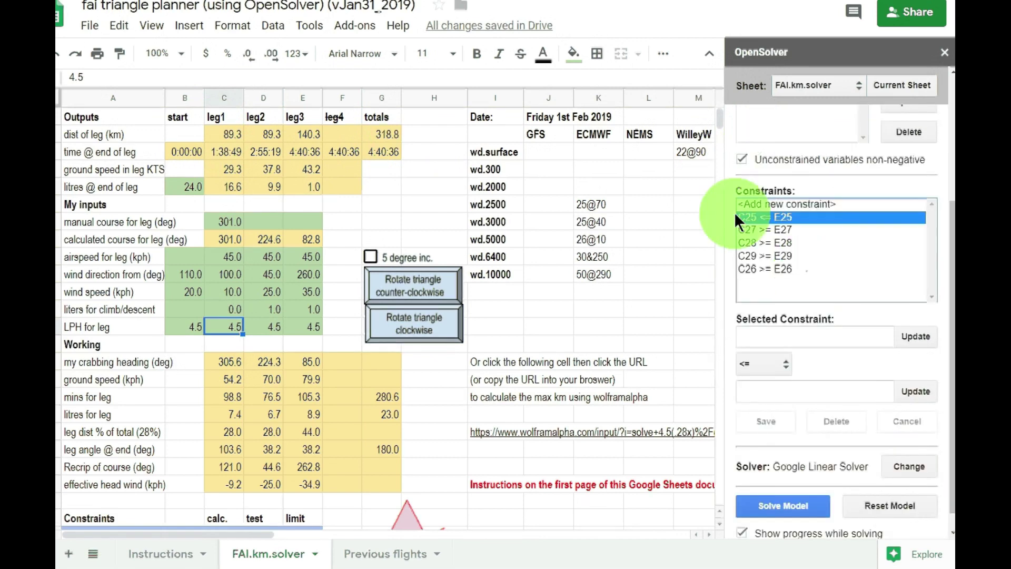
{"action": "left_click", "coordinate": [805, 205]}
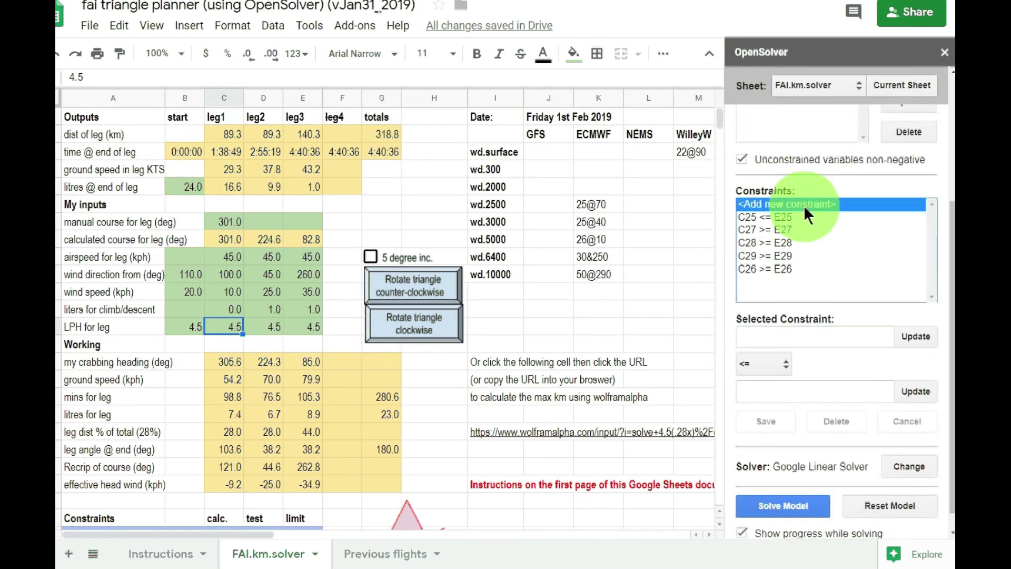
{"action": "left_click", "coordinate": [787, 505]}
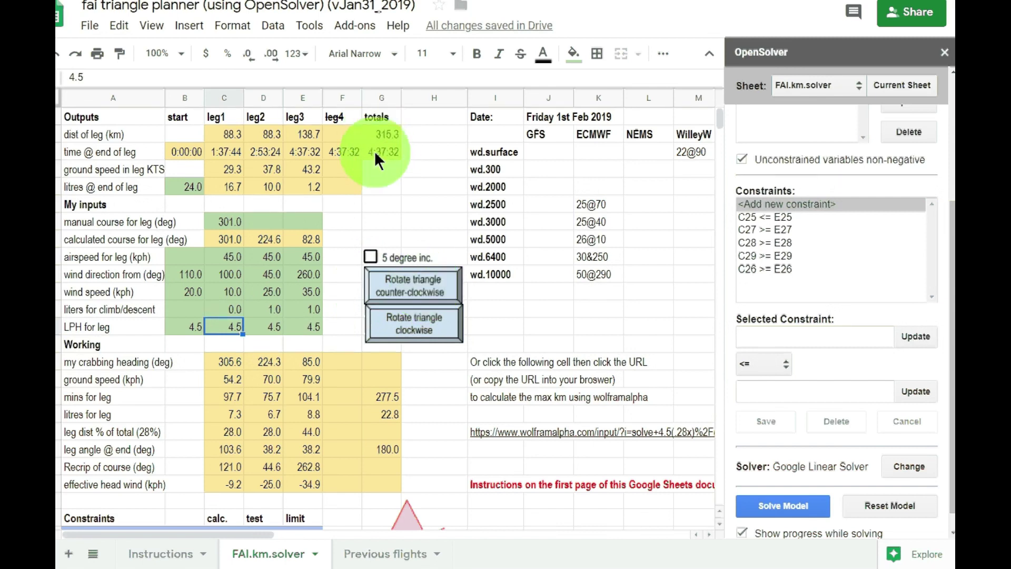
Rotate the triangle in 5-degree increments: clockwise, counter-clockwise three times, then clockwise
{"action": "left_click", "coordinate": [371, 256]}
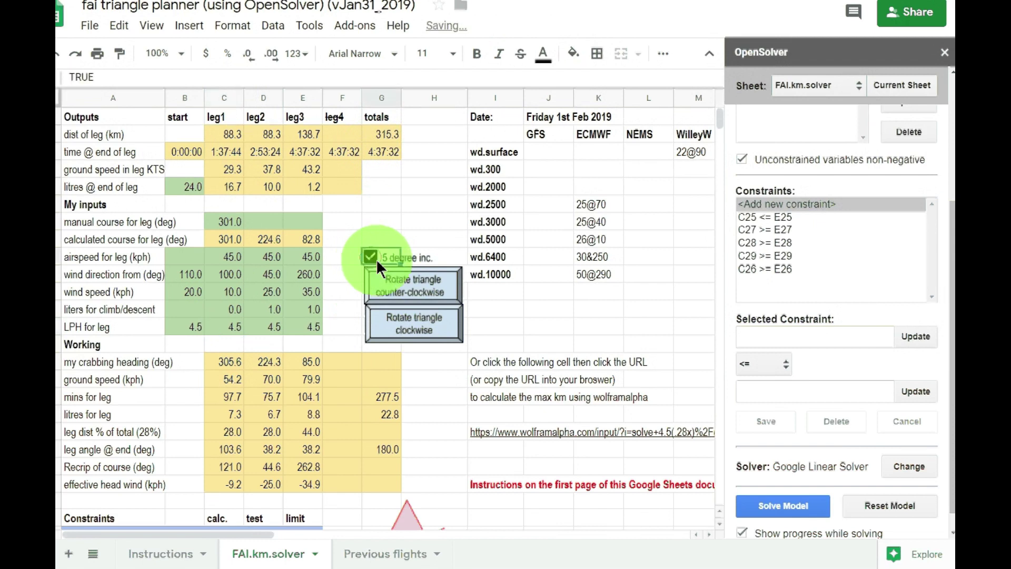
{"action": "left_click", "coordinate": [419, 326]}
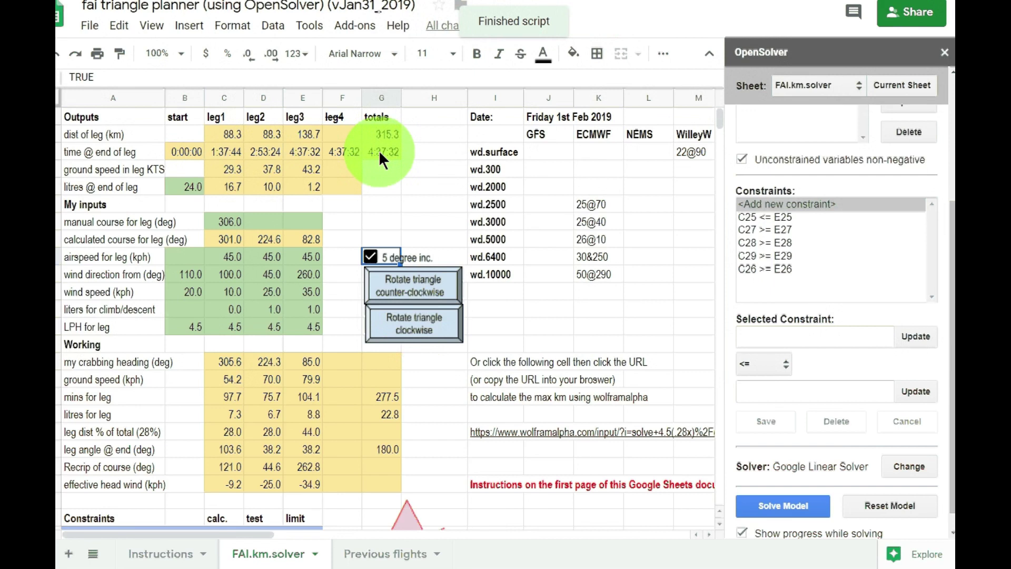
{"action": "left_click", "coordinate": [422, 277]}
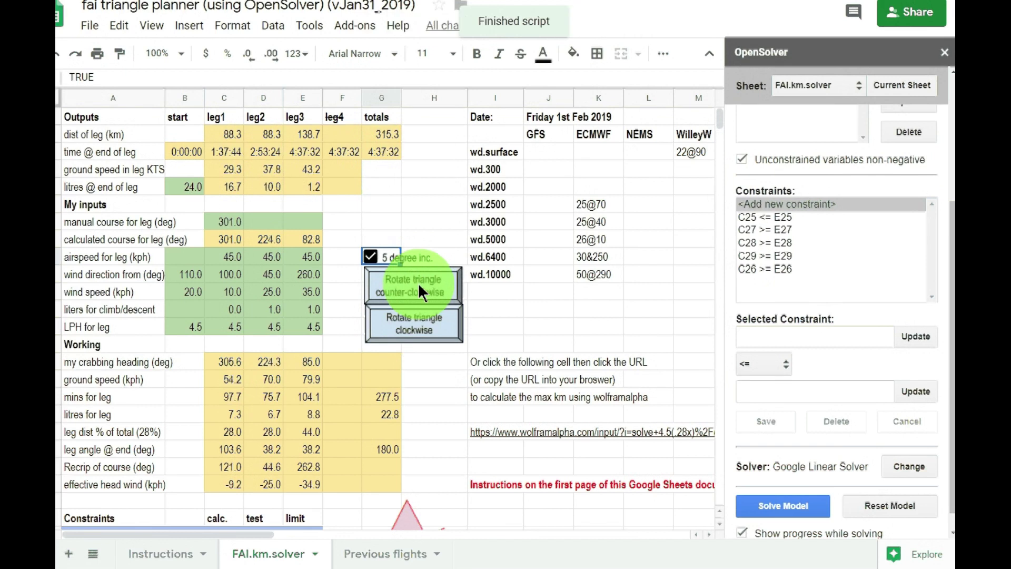
{"action": "left_click", "coordinate": [418, 283]}
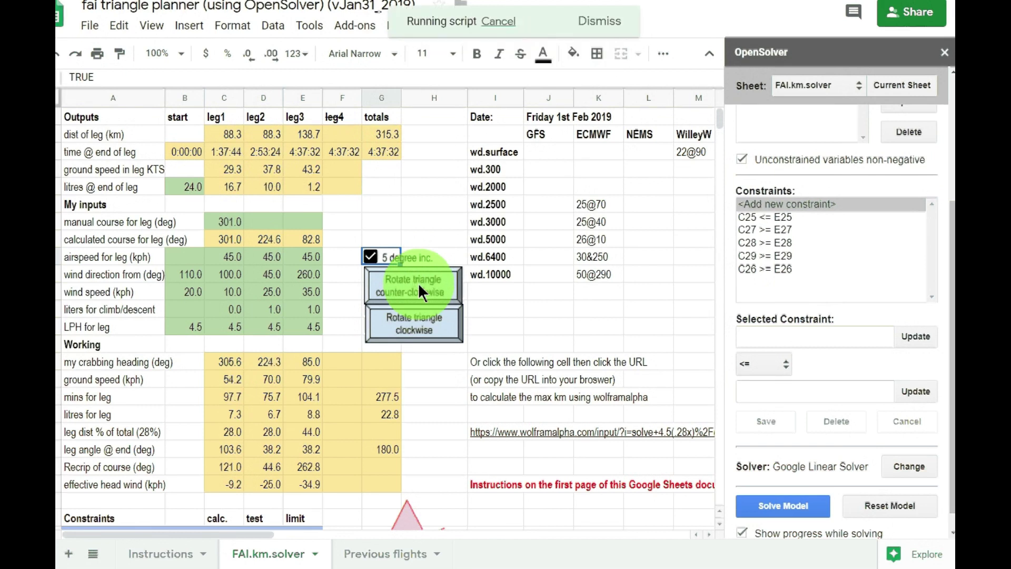
{"action": "left_click", "coordinate": [418, 283]}
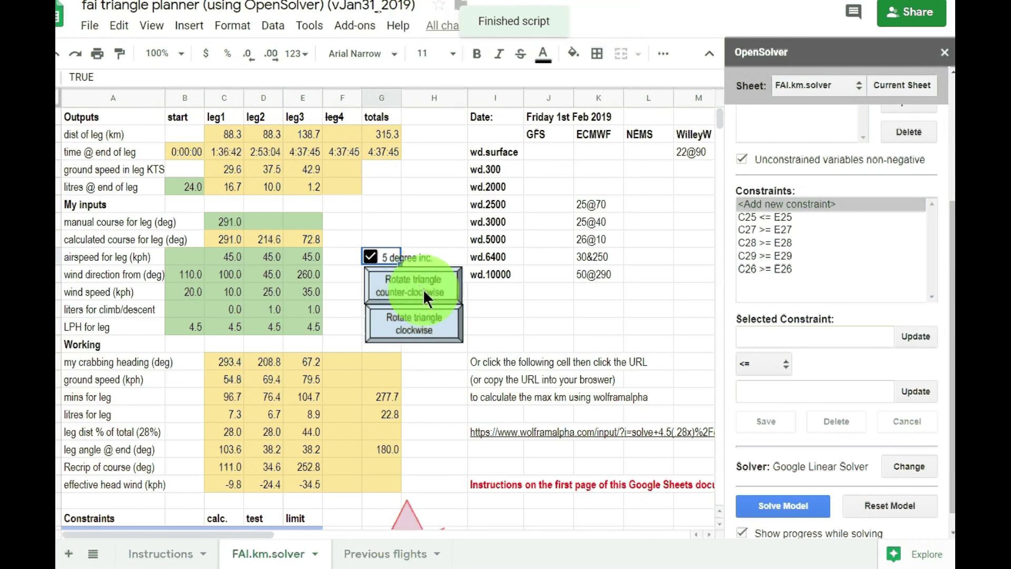
{"action": "left_click", "coordinate": [424, 326]}
Fine-tune in 1-degree steps to courses 298.0, 221.6, 79.8, then select times and fuel to check sums
{"action": "left_click", "coordinate": [374, 257]}
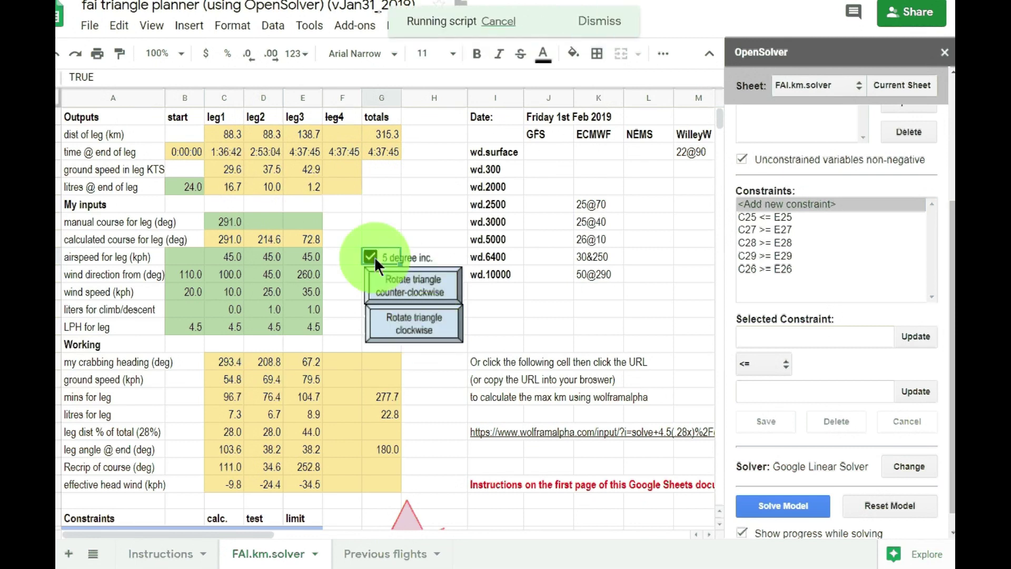
{"action": "left_click", "coordinate": [412, 298]}
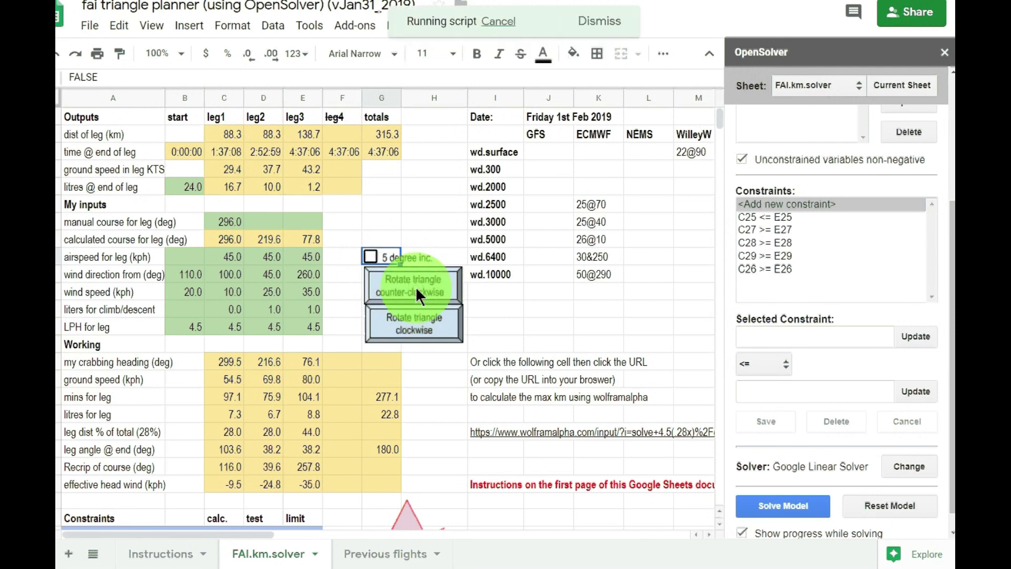
{"action": "left_click", "coordinate": [425, 316]}
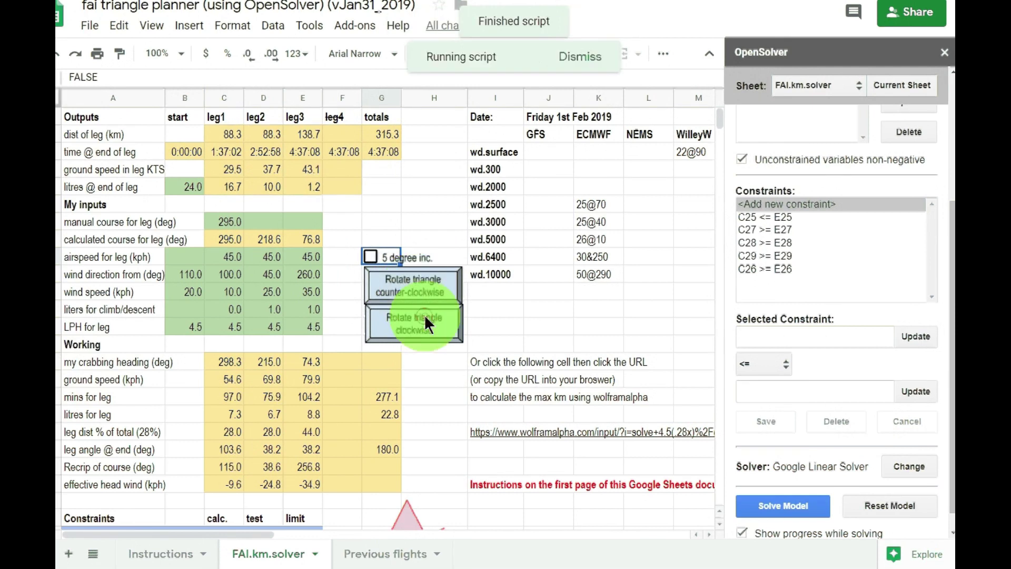
{"action": "left_click", "coordinate": [425, 318]}
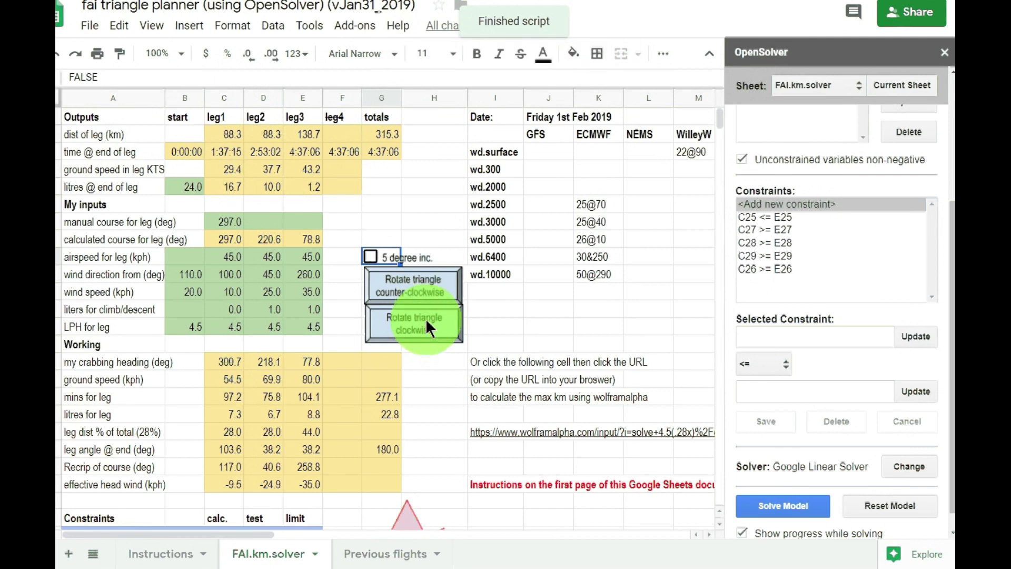
{"action": "left_click", "coordinate": [427, 320]}
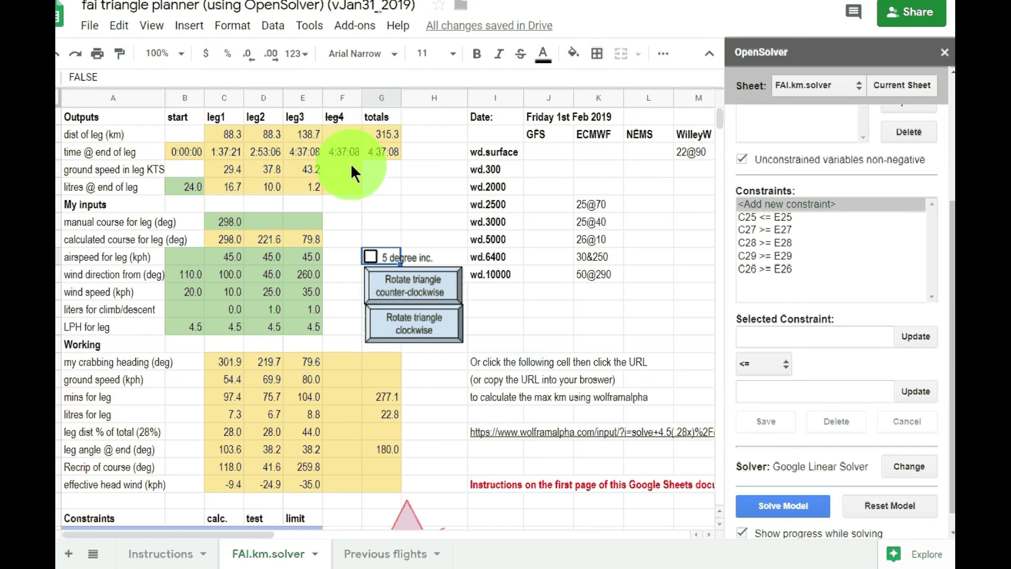
{"action": "left_click_drag", "start_coordinate": [340, 160], "coordinate": [165, 144]}
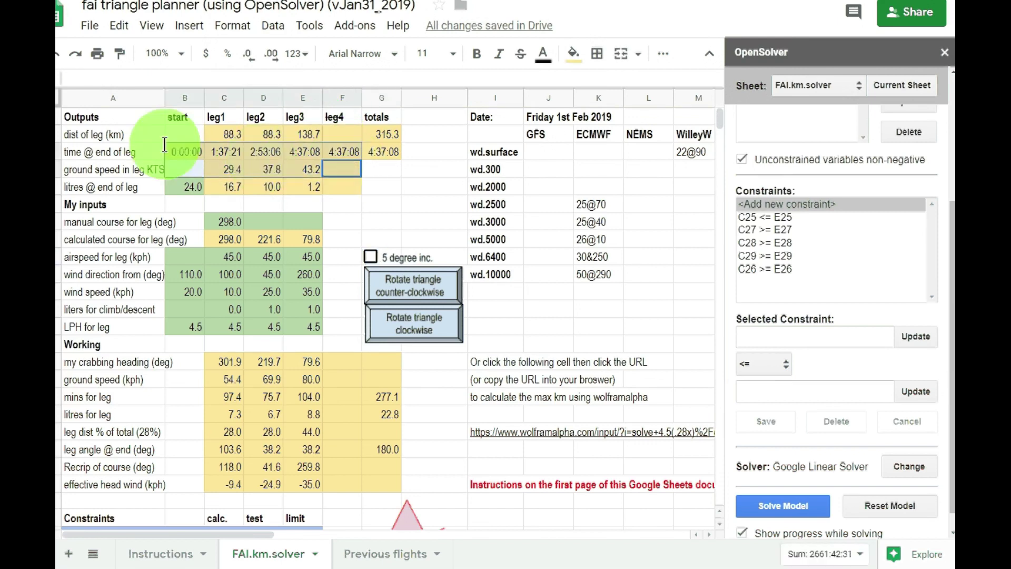
{"action": "left_click_drag", "start_coordinate": [342, 187], "coordinate": [176, 151]}
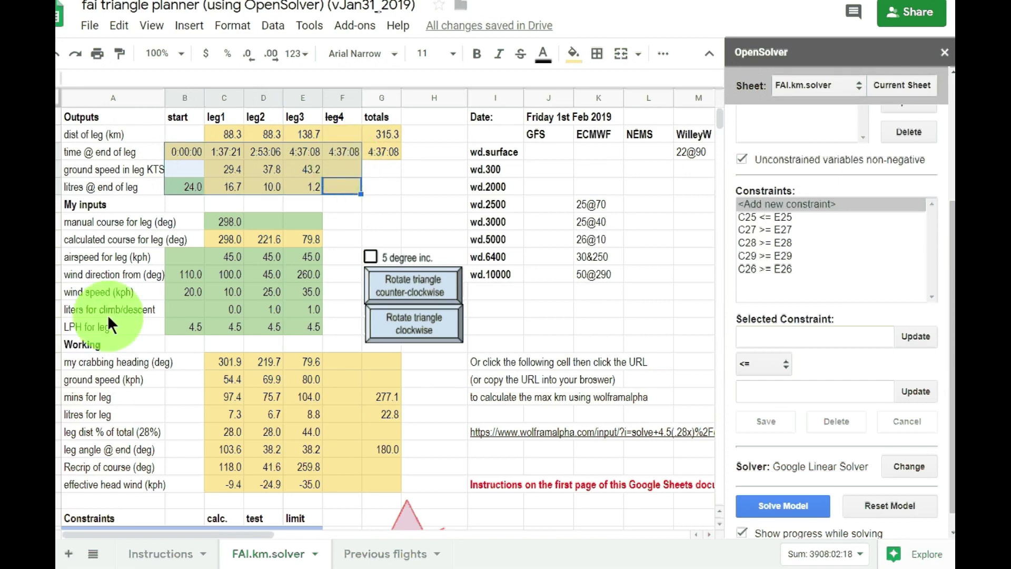
{"action": "left_click", "coordinate": [161, 556]}
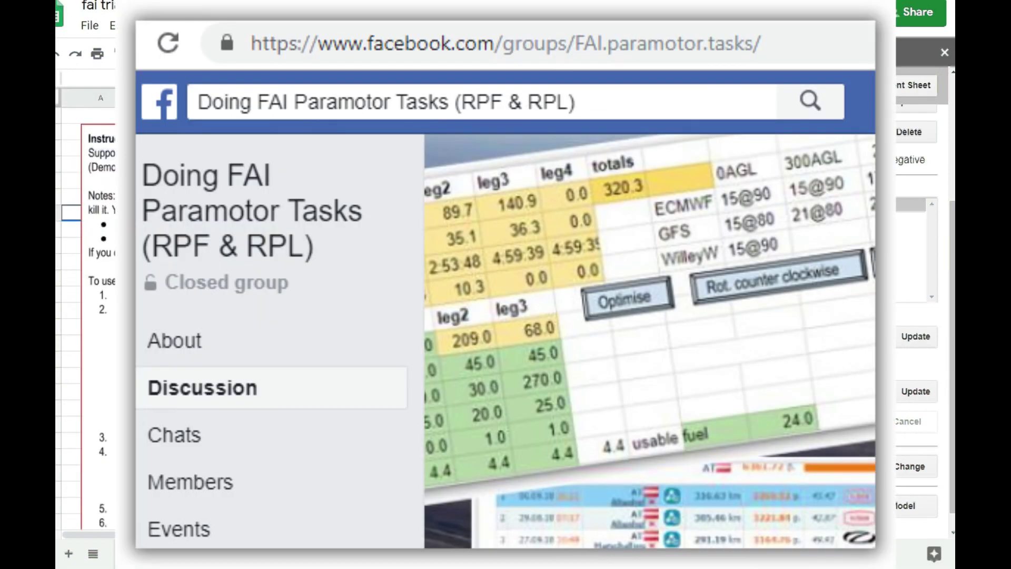